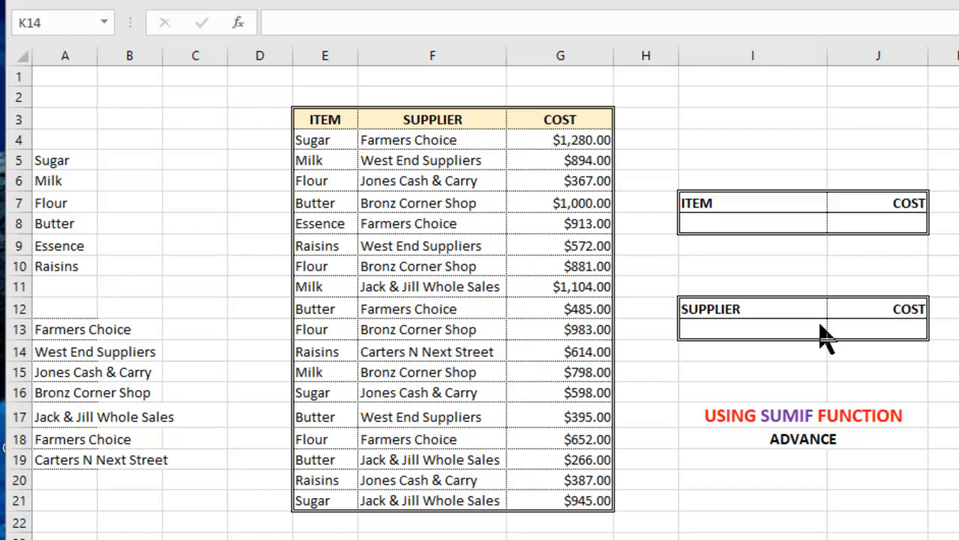
# Select the ITEM entry cell and set its Data Validation to allow a List.
pyautogui.click(762, 219)
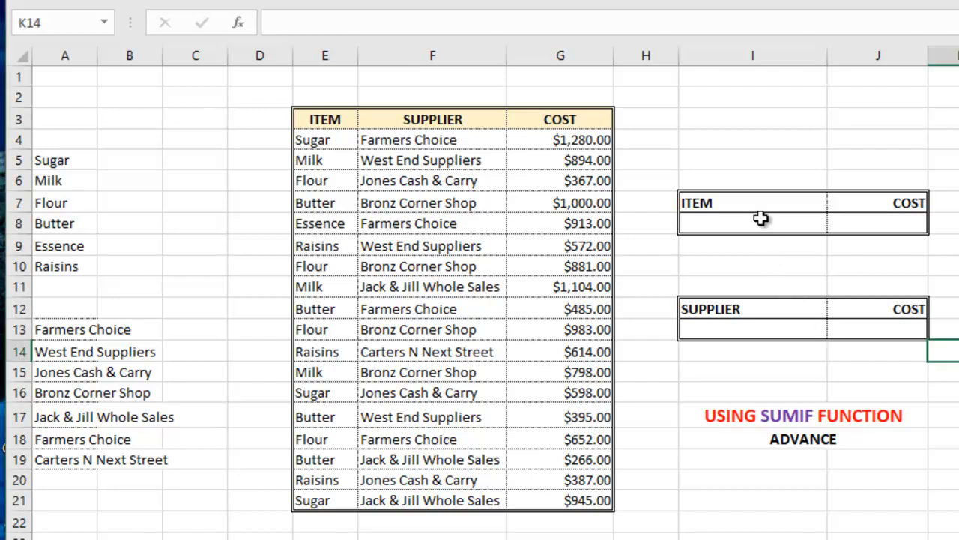
pyautogui.click(762, 223)
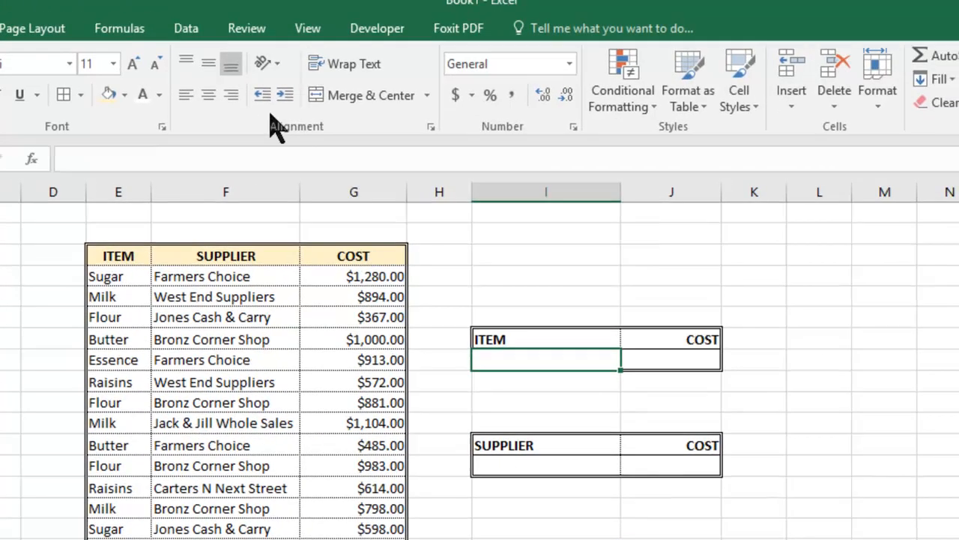
pyautogui.click(186, 30)
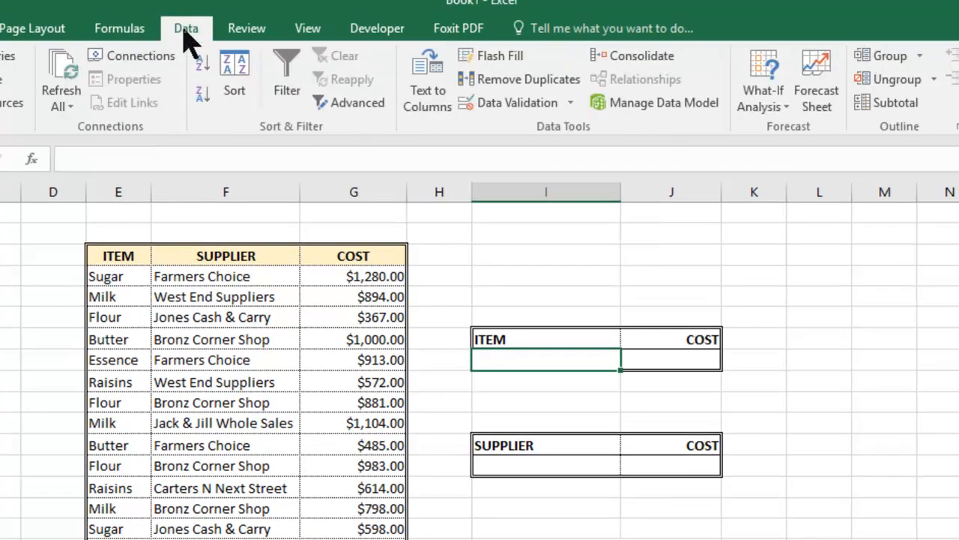
pyautogui.click(553, 109)
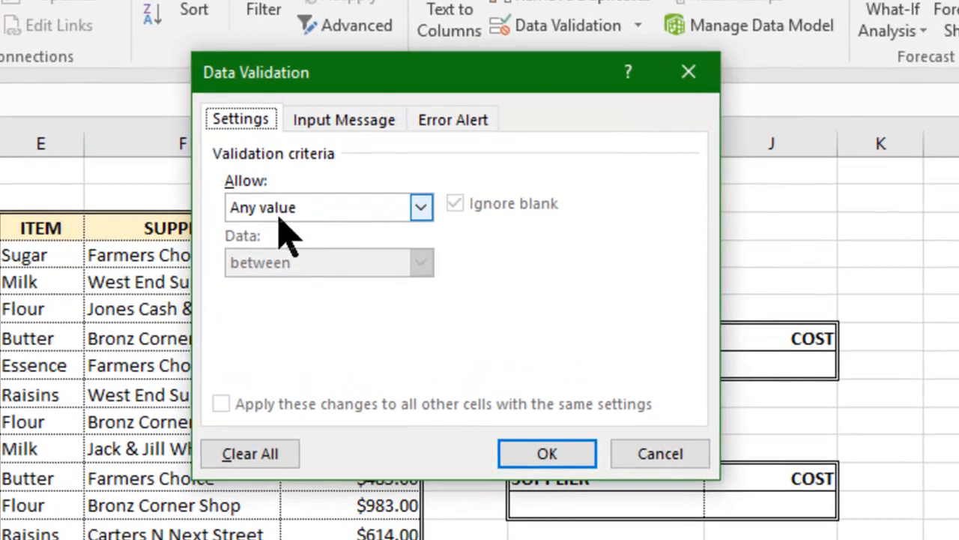
pyautogui.click(421, 210)
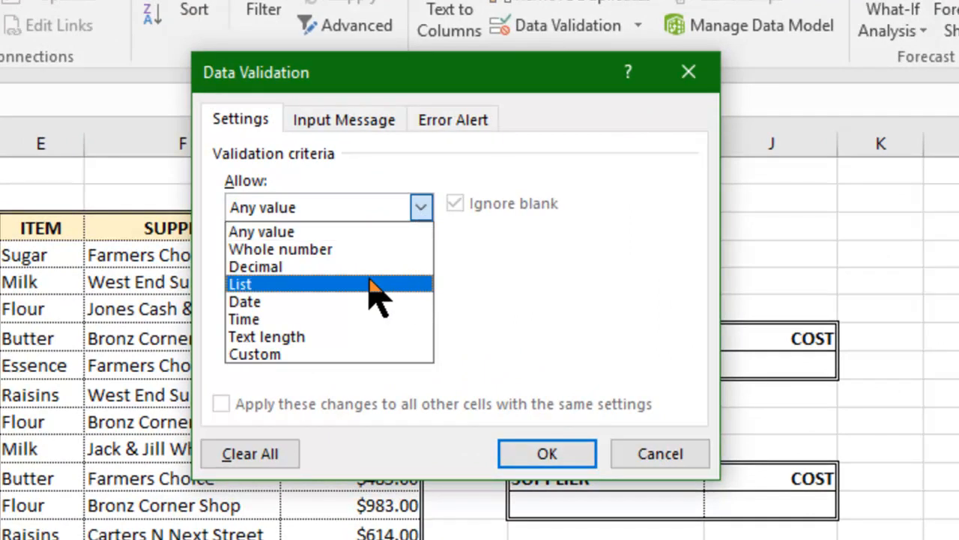
pyautogui.click(328, 285)
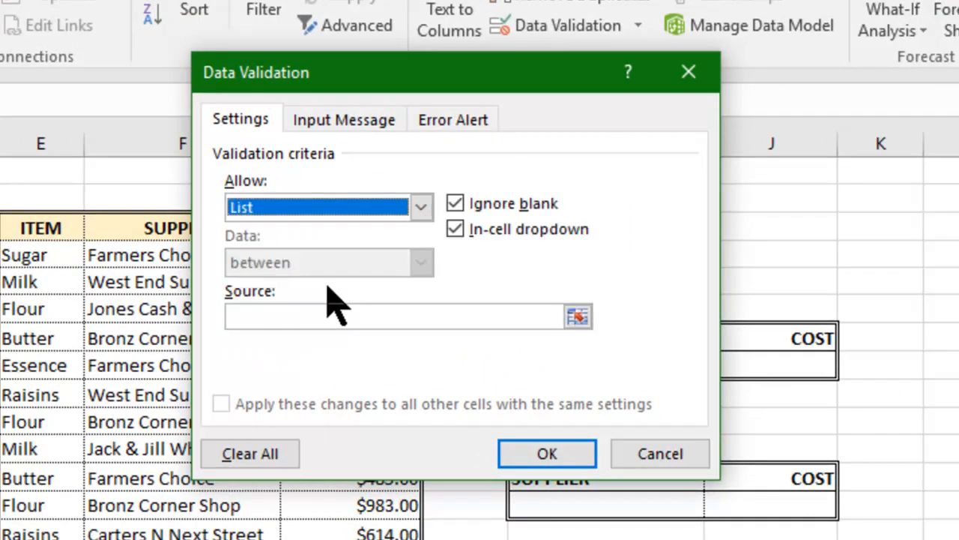
# Enter Sugar,Milk,Flour,Butter,Essence,Raisins as the list source.
pyautogui.click(480, 318)
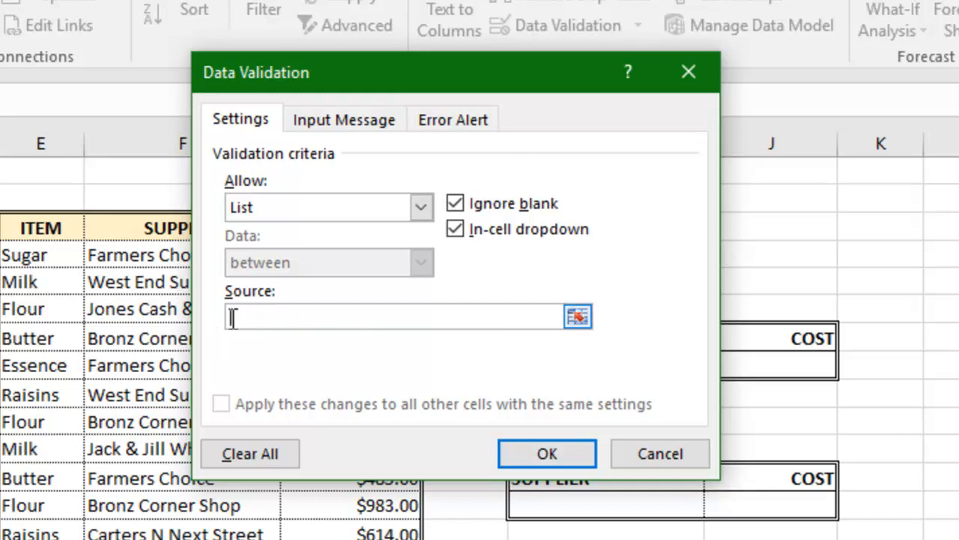
pyautogui.write('Sugar,Mi')
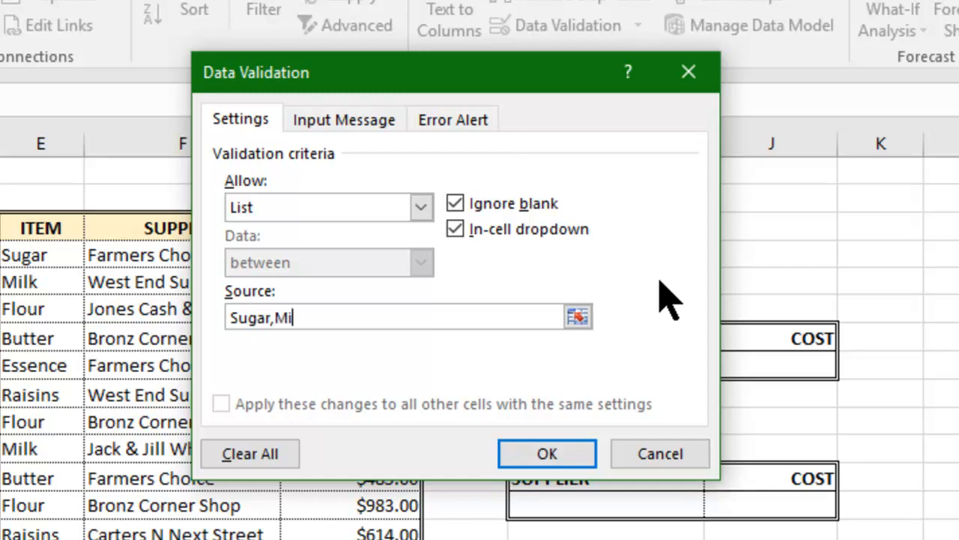
pyautogui.write('lk,Flour')
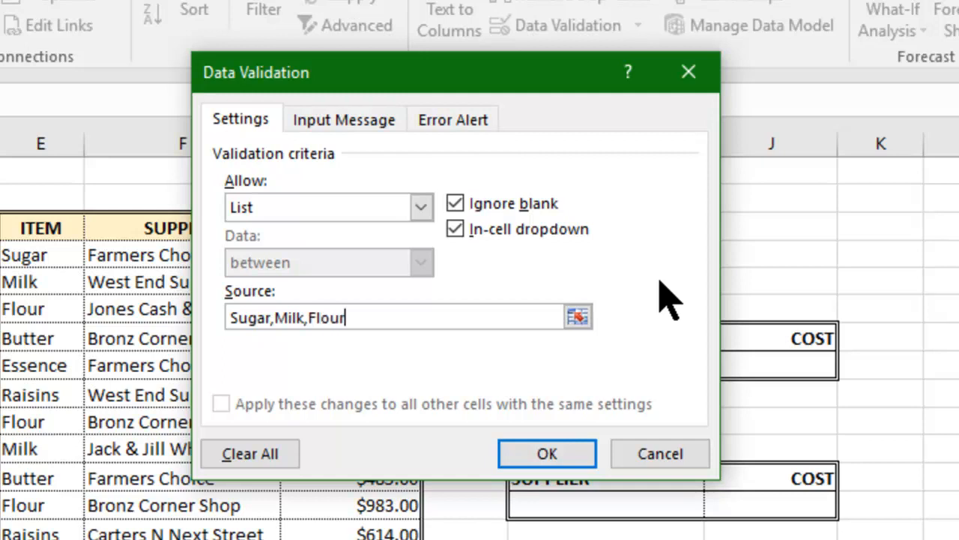
pyautogui.write(',Butter,')
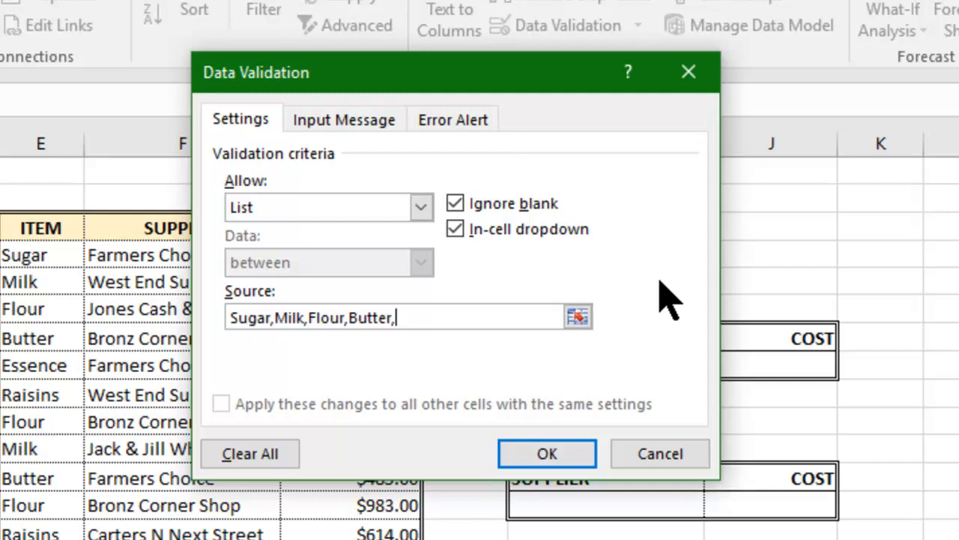
pyautogui.write('Essence')
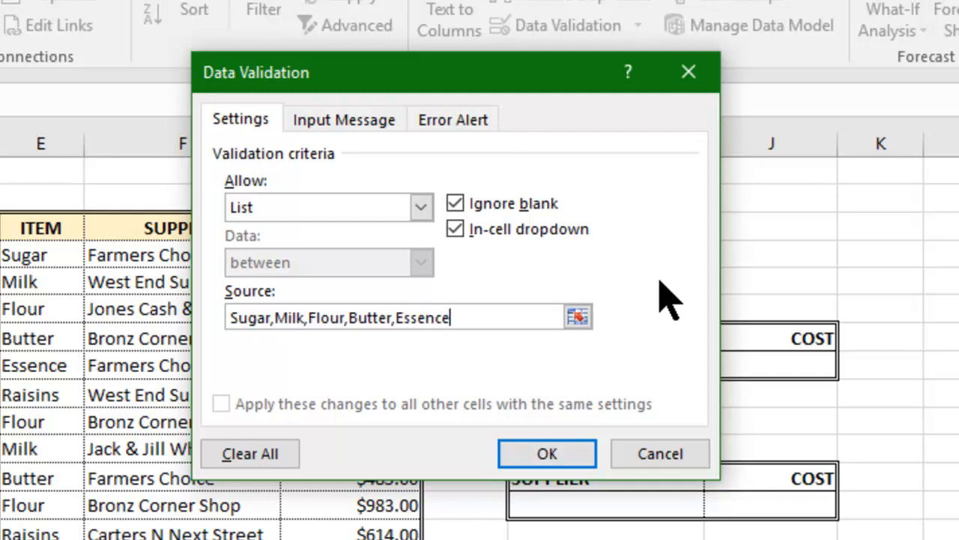
pyautogui.write(',Raisins')
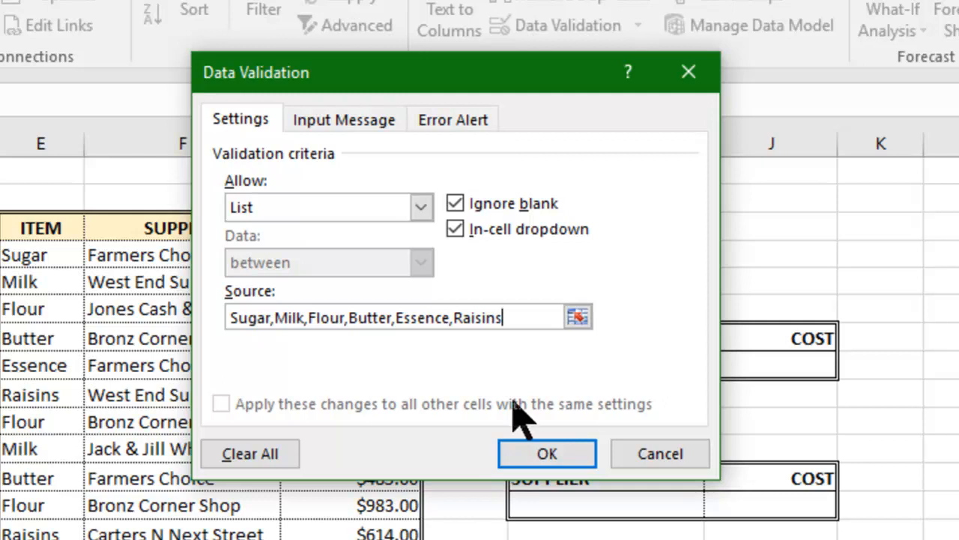
# Apply the item list, then test the dropdown with Sugar and Milk before settling on Flour.
pyautogui.click(556, 457)
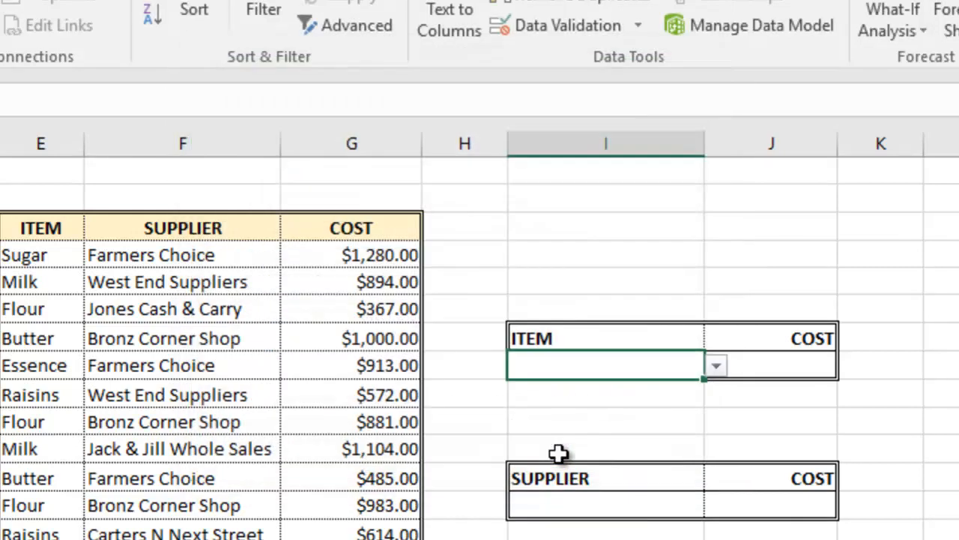
pyautogui.click(716, 366)
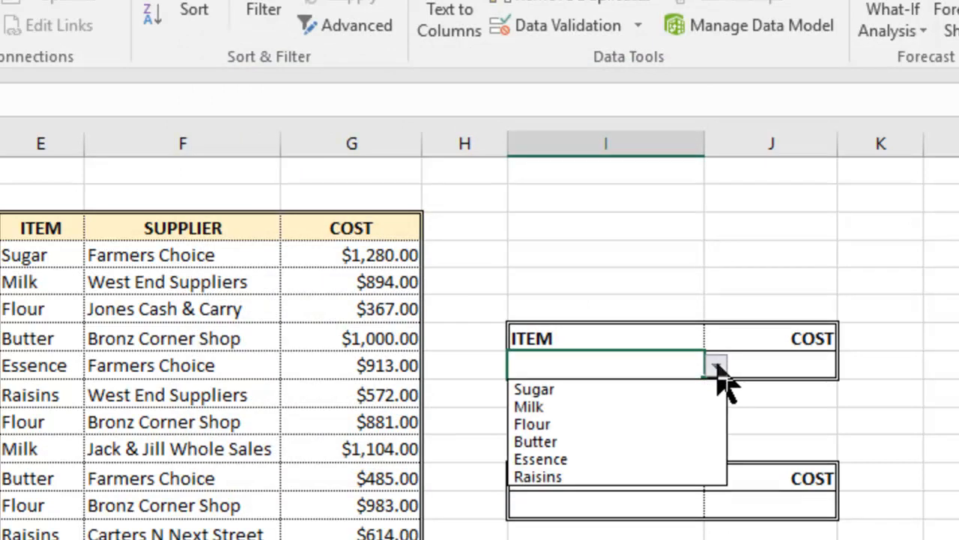
pyautogui.click(596, 389)
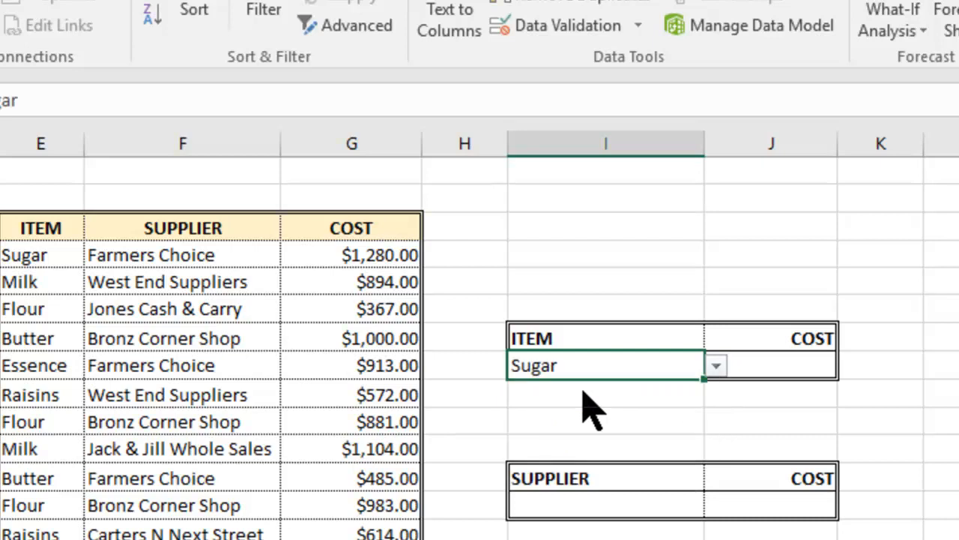
pyautogui.click(715, 368)
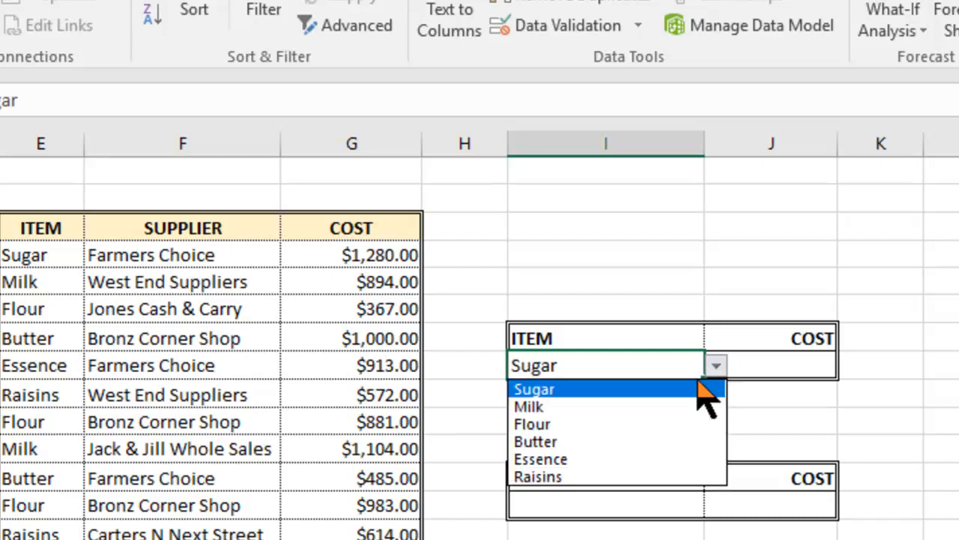
pyautogui.click(608, 408)
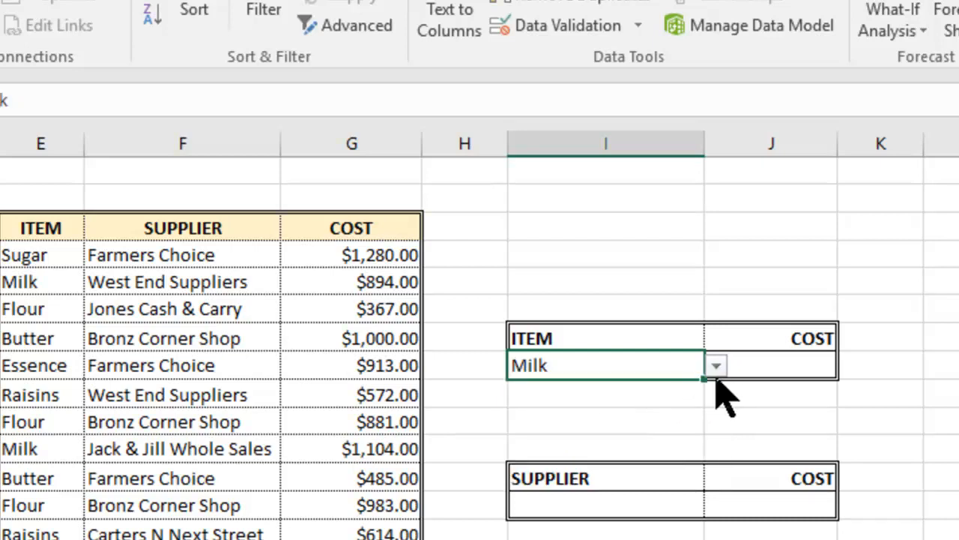
pyautogui.click(714, 369)
pyautogui.click(640, 424)
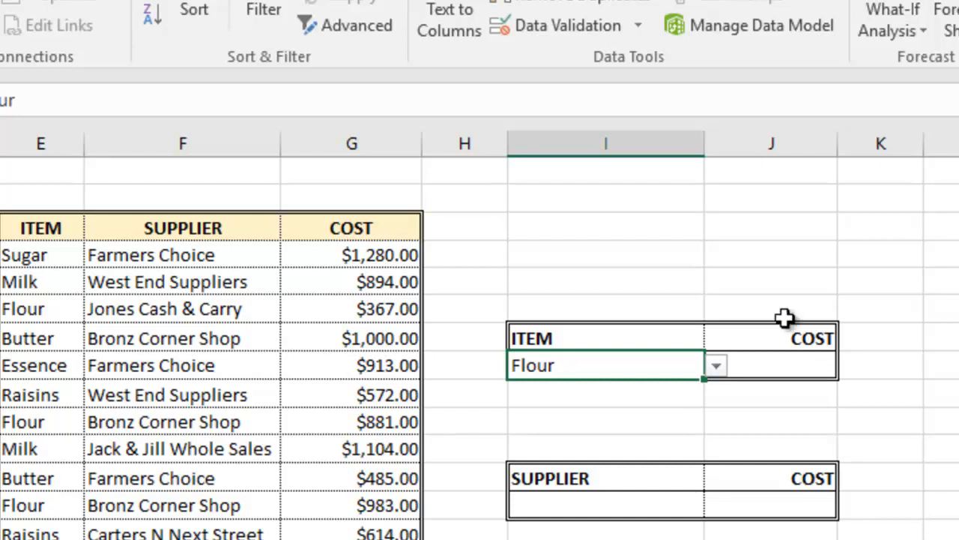
pyautogui.click(784, 366)
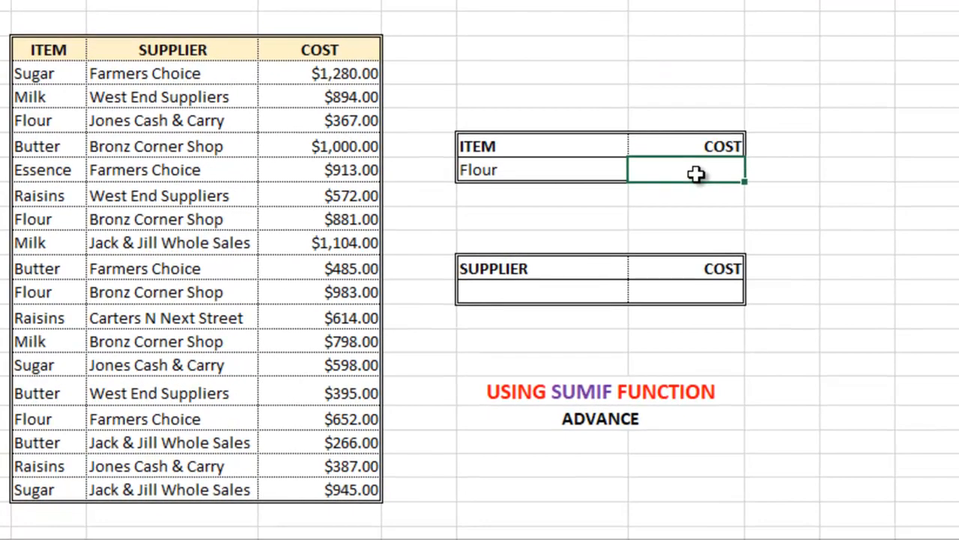
# In the cost cell, start =SUMIF with range E4:G21 and criteria I8.
pyautogui.write('=sumif')
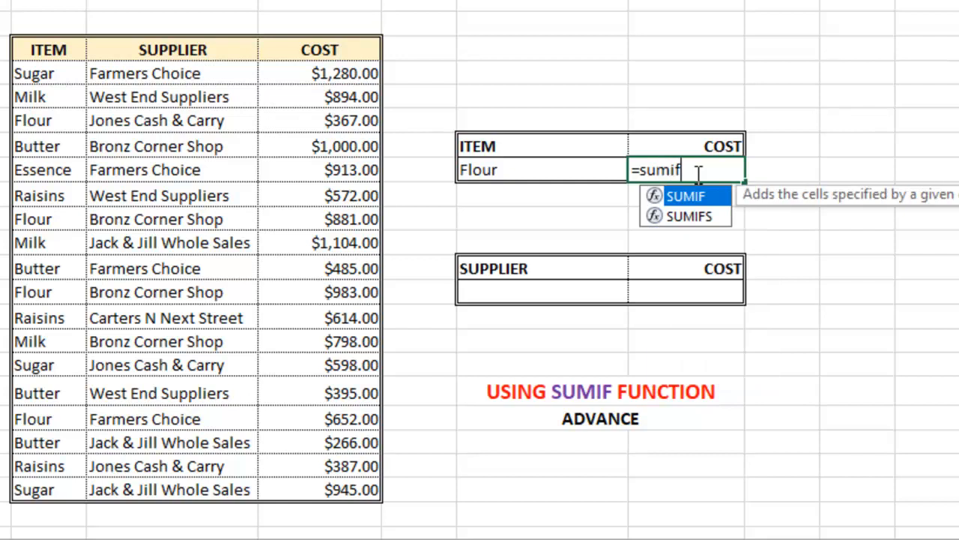
pyautogui.write('(')
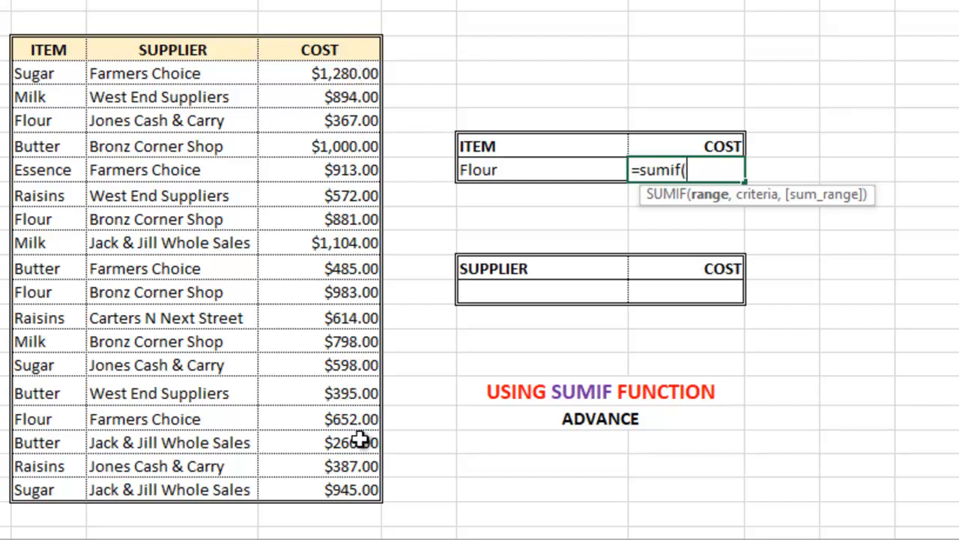
pyautogui.moveTo(15, 71); pyautogui.dragTo(343, 489)
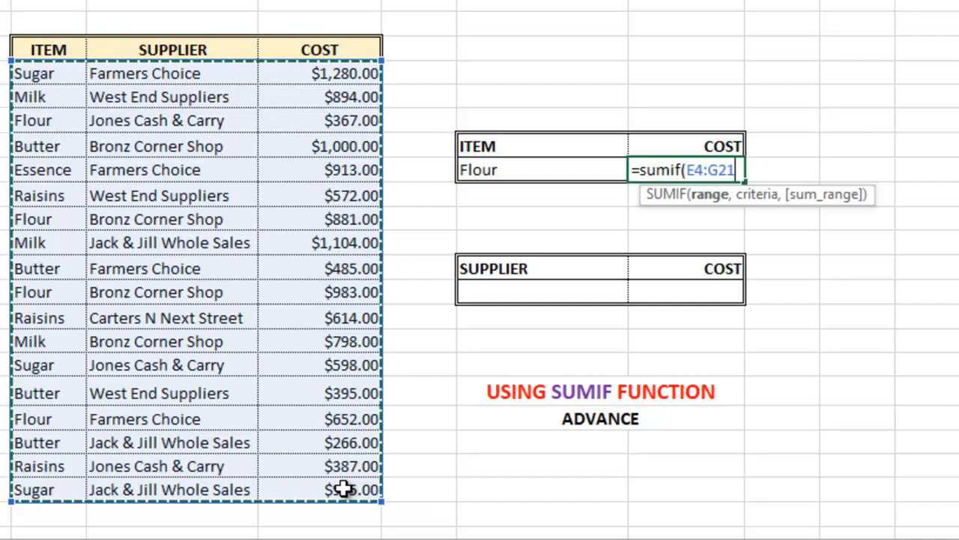
pyautogui.write(',')
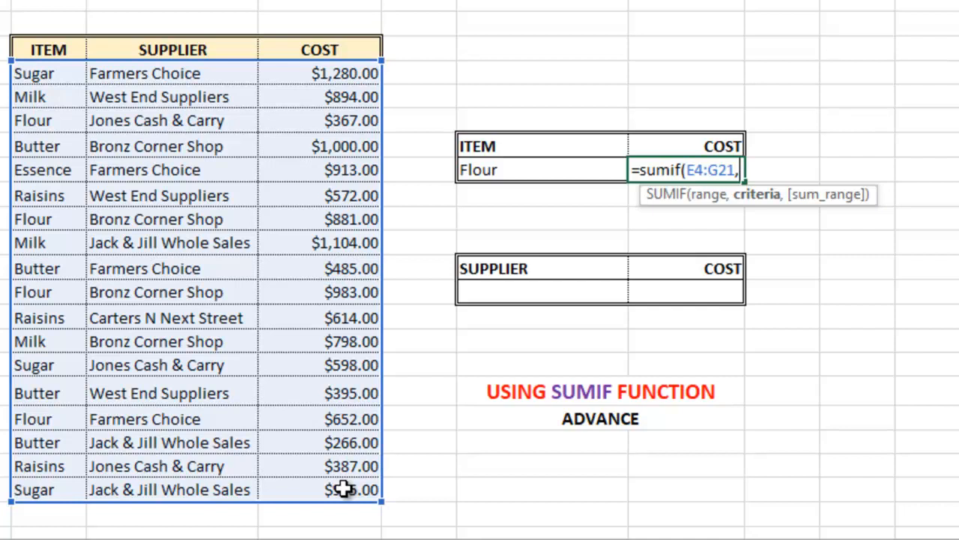
pyautogui.click(515, 170)
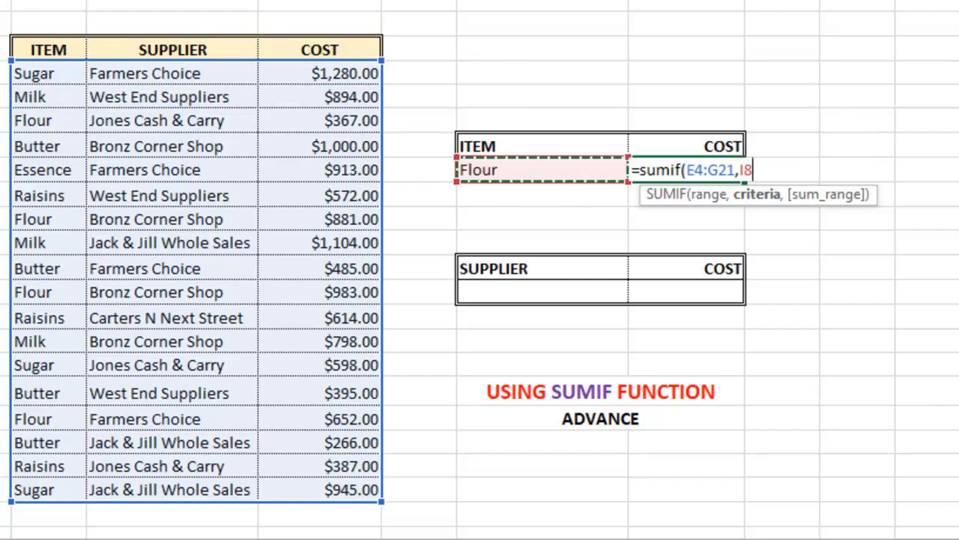
# Finish the SUMIF with sum range G4:G21 so Flour's cost shows $2,883.00.
pyautogui.write(',')
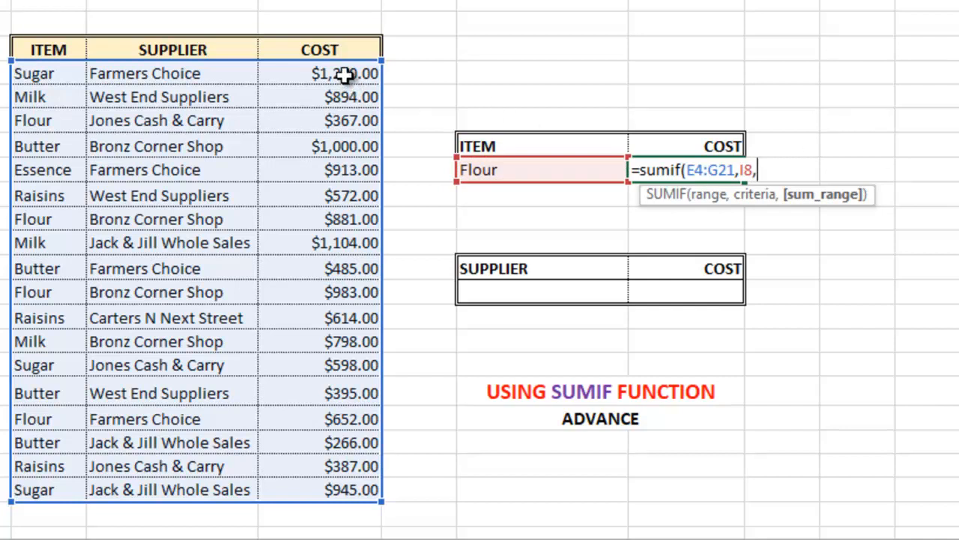
pyautogui.moveTo(344, 78); pyautogui.dragTo(327, 484)
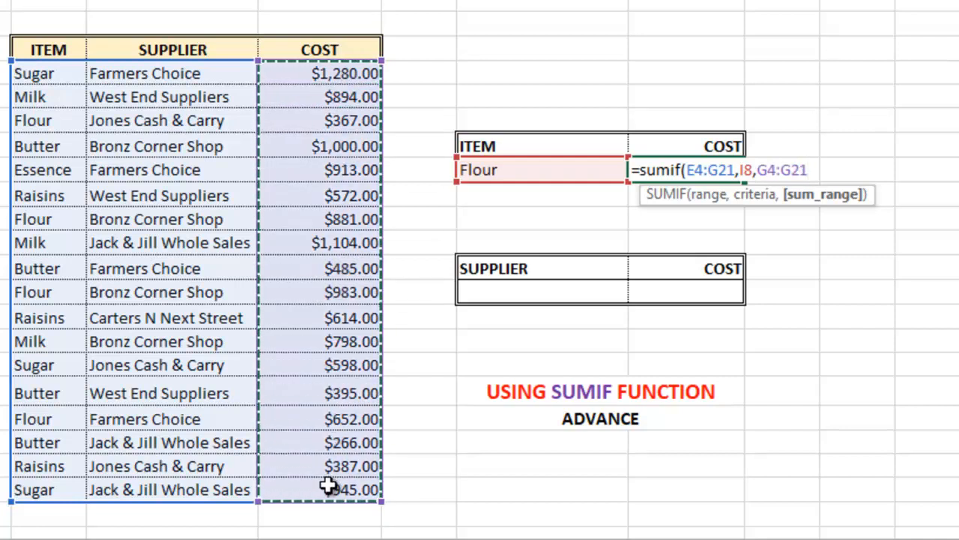
pyautogui.write(')')
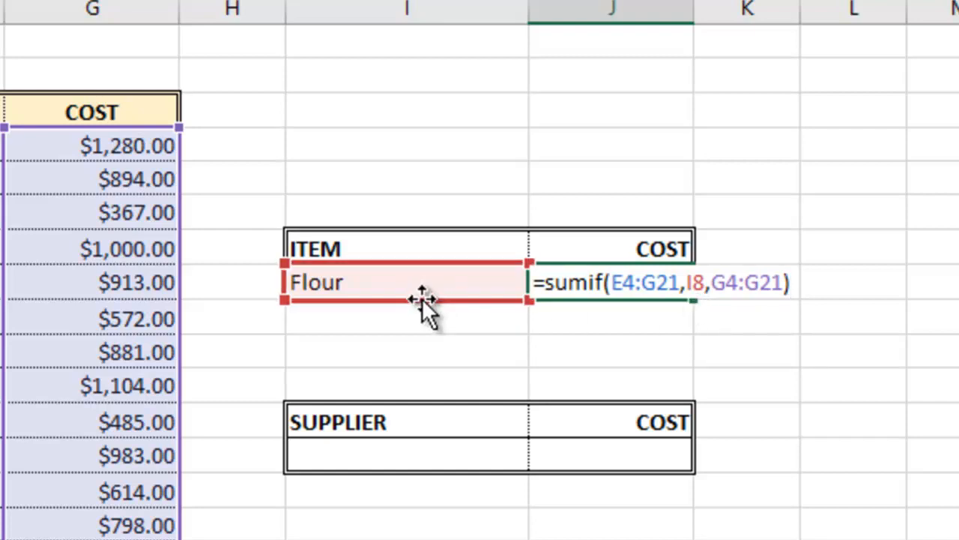
pyautogui.press('Return')
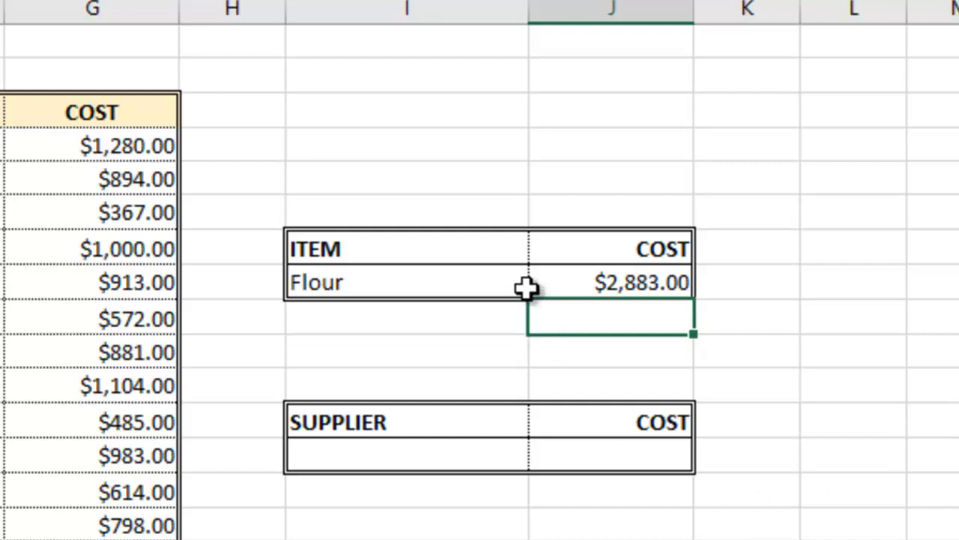
# Change the item to Essence so its cost reads $913.00, and select the empty supplier cell.
pyautogui.click(499, 285)
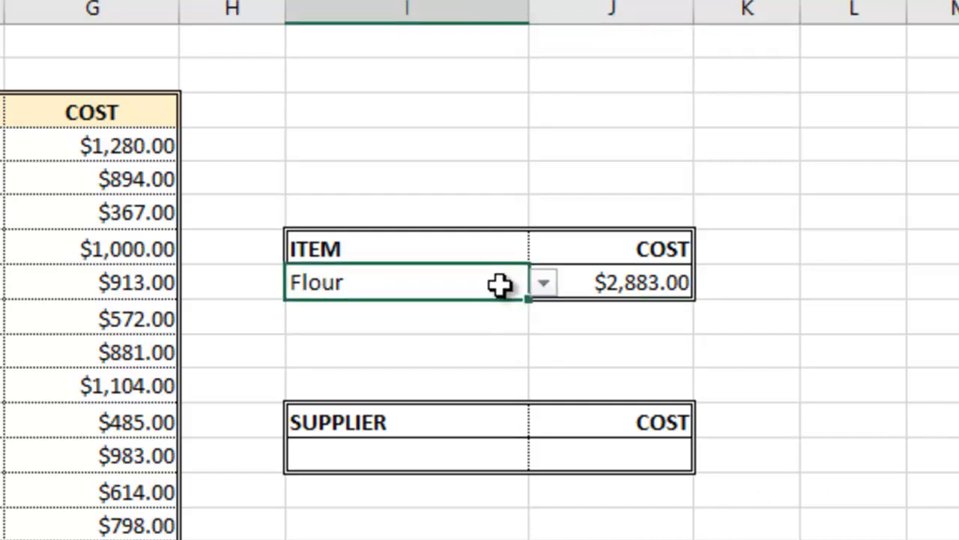
pyautogui.click(543, 283)
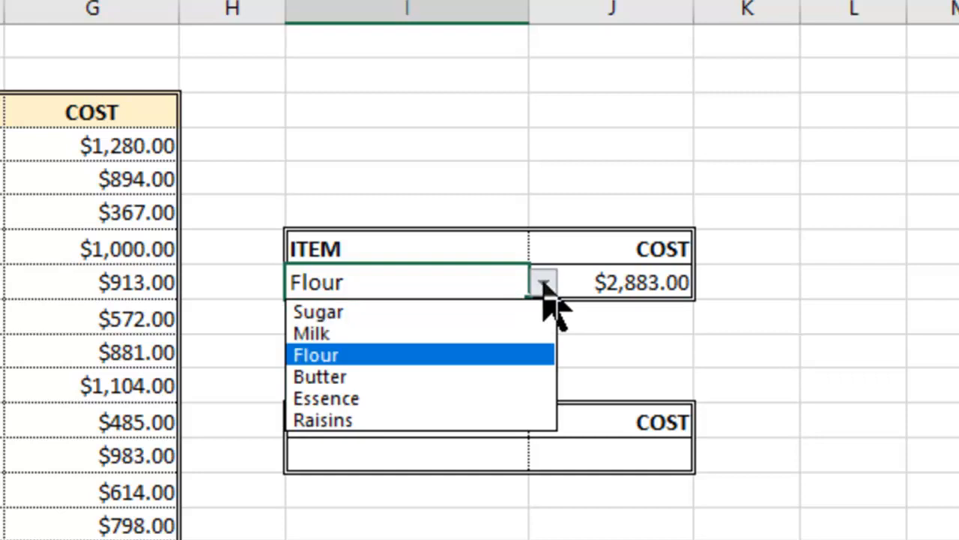
pyautogui.click(509, 398)
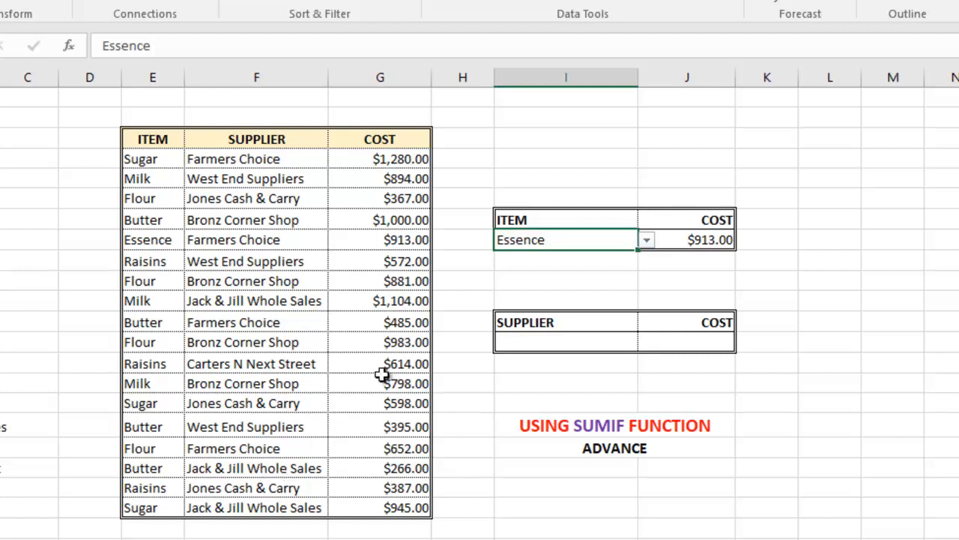
pyautogui.click(561, 341)
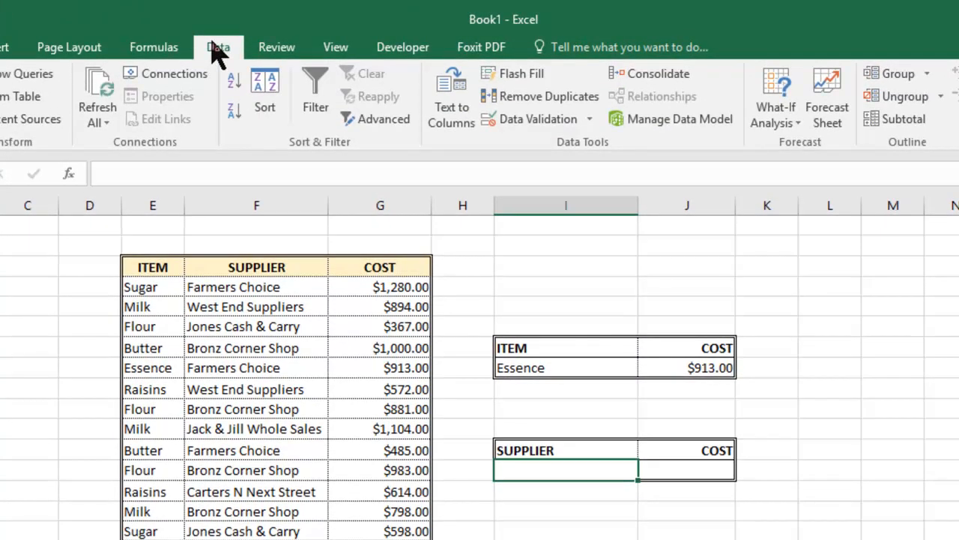
# Set the supplier cell's Data Validation to allow a List and collapse it to pick the source.
pyautogui.click(569, 131)
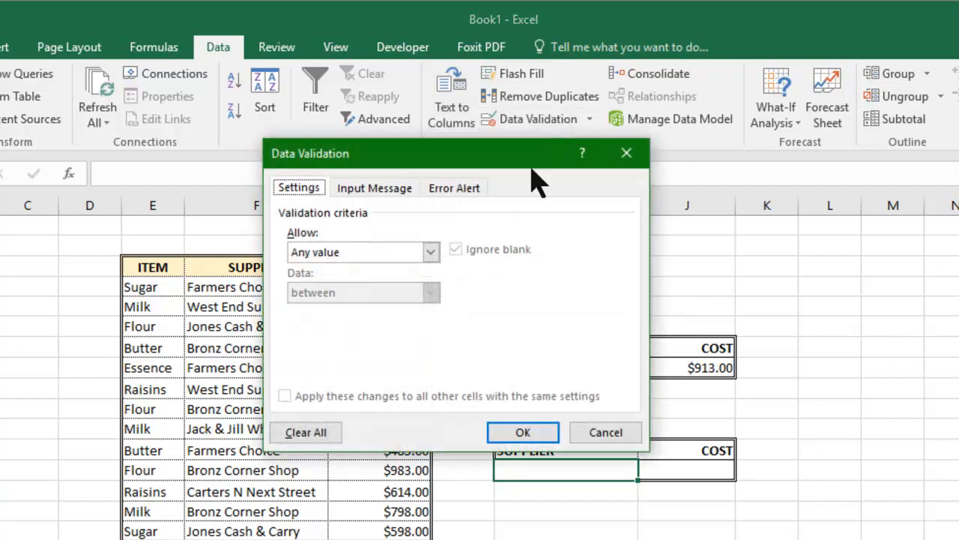
pyautogui.click(431, 253)
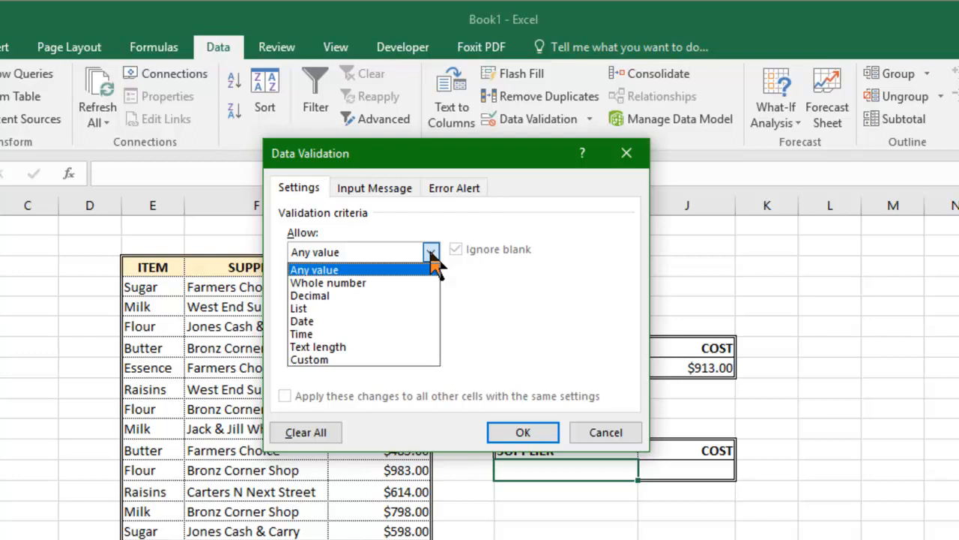
pyautogui.click(385, 308)
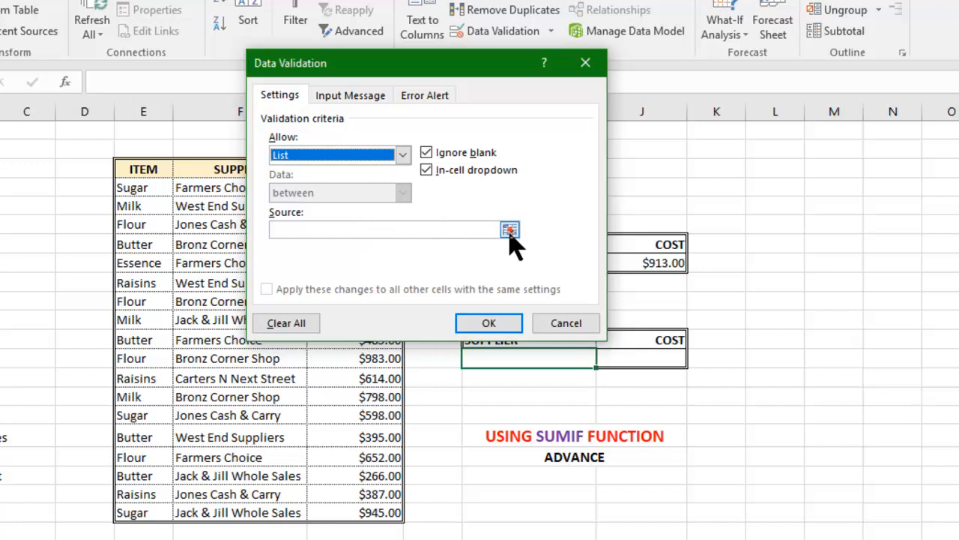
pyautogui.click(510, 230)
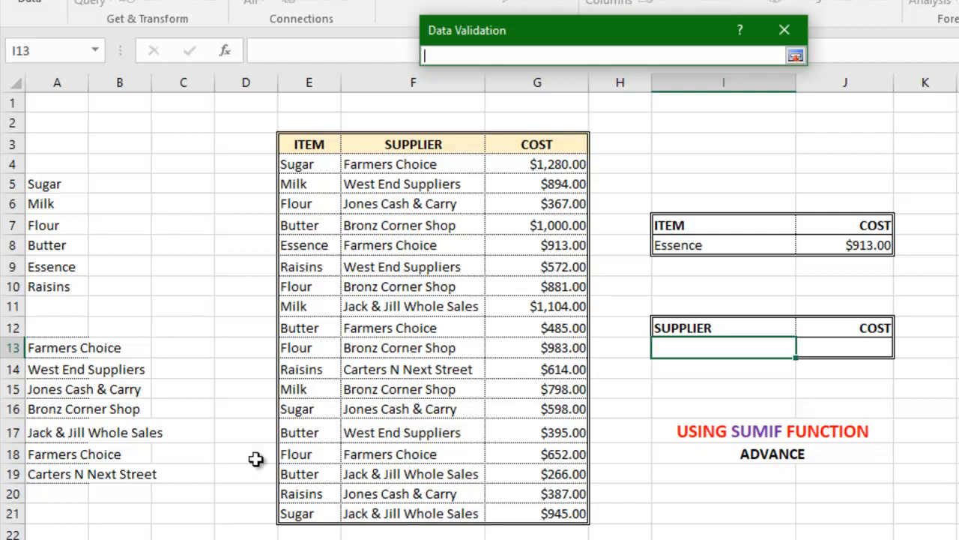
# Use supplier names A13:A19 as the list source, confirm, and open the new supplier dropdown.
pyautogui.moveTo(58, 347); pyautogui.dragTo(47, 468)
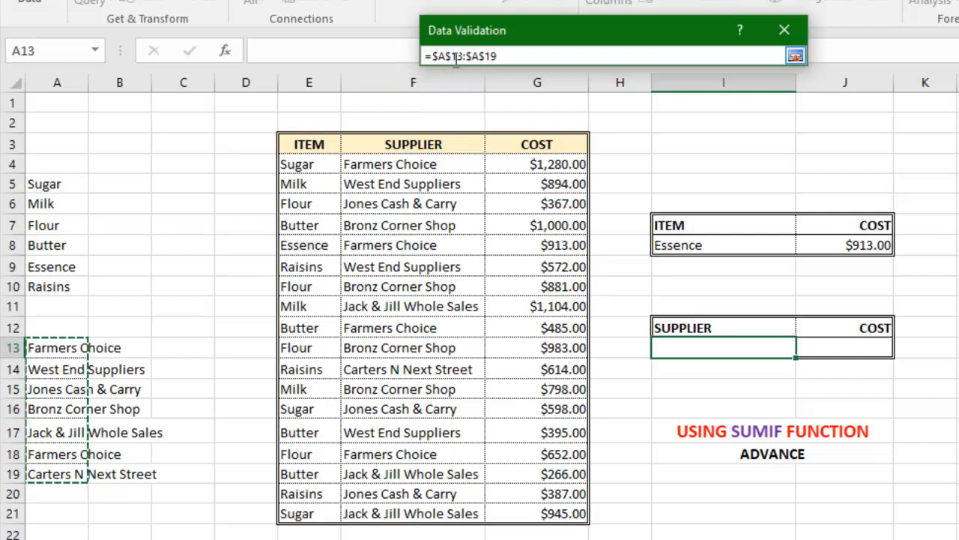
pyautogui.click(795, 56)
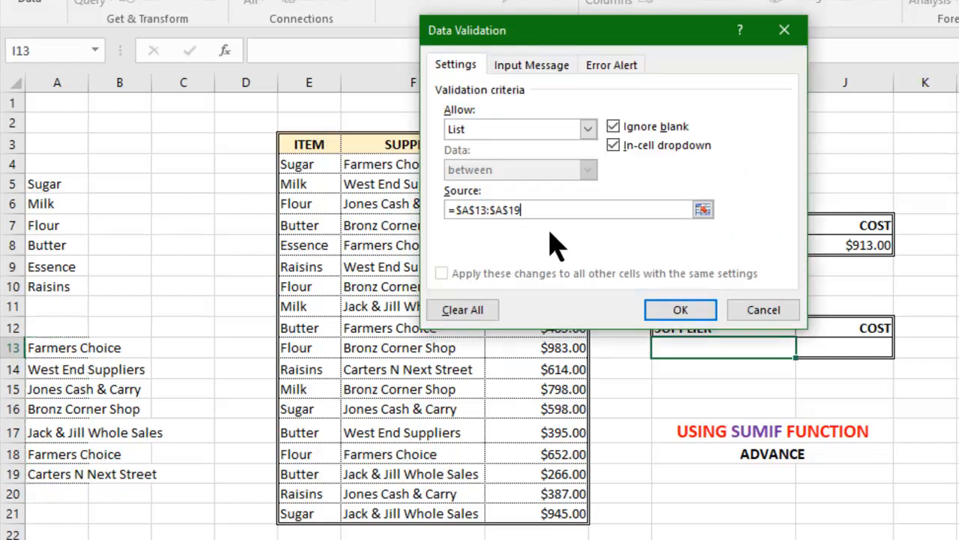
pyautogui.click(680, 311)
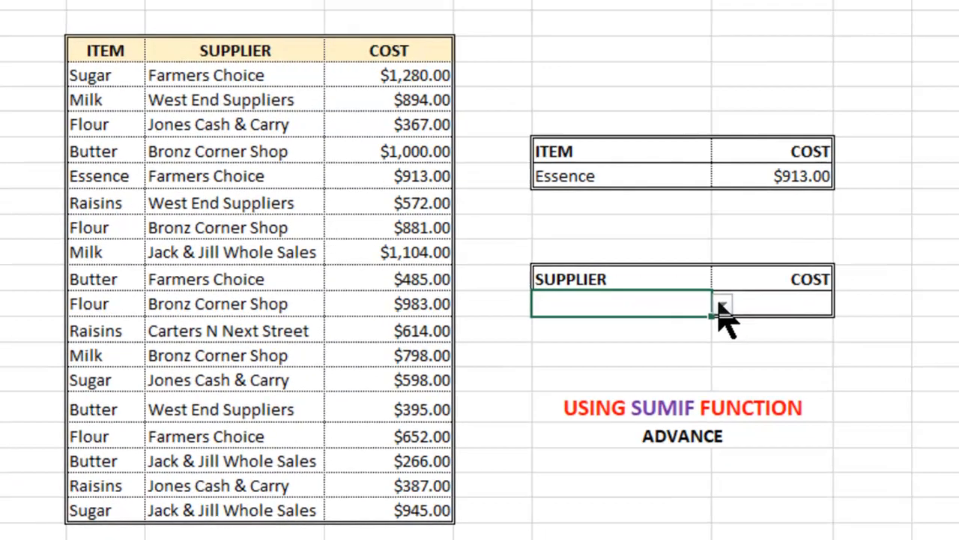
pyautogui.click(793, 343)
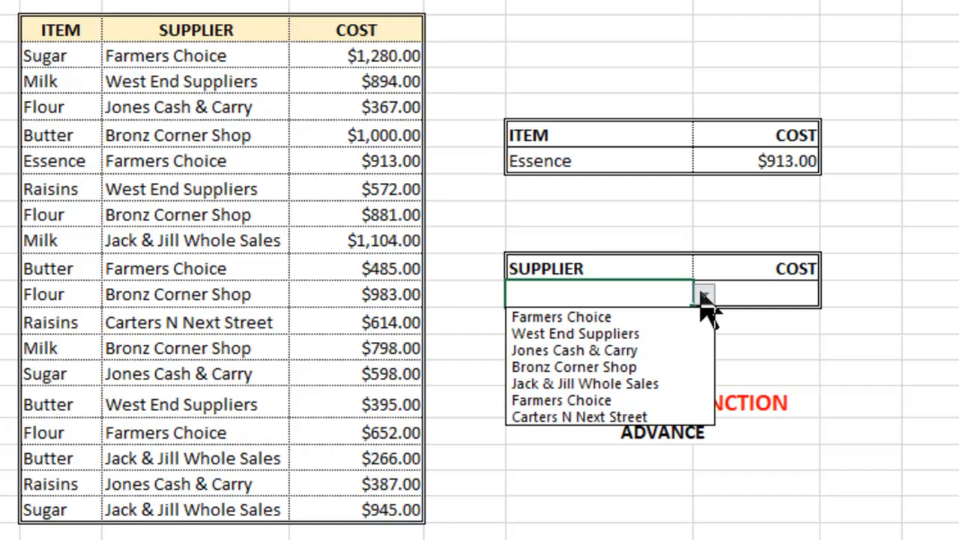
# Choose Jack & Jill Whole Sales and start a SUMIF over F4:G21 in its COST cell.
pyautogui.click(616, 385)
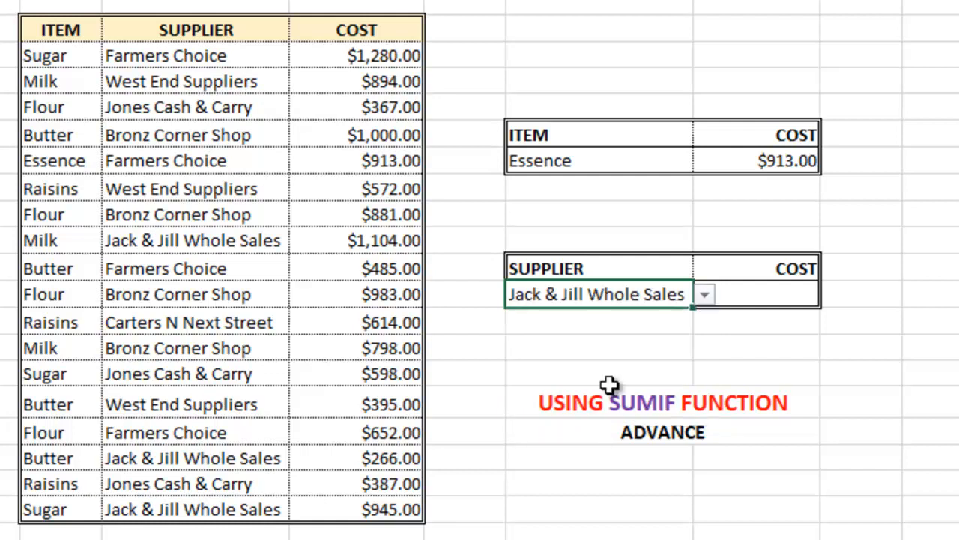
pyautogui.click(784, 294)
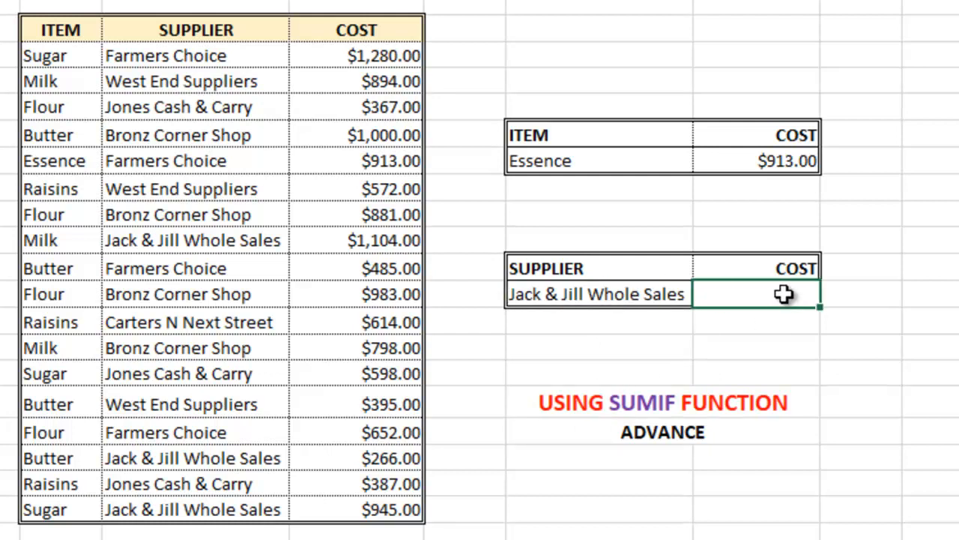
pyautogui.write('=sumif')
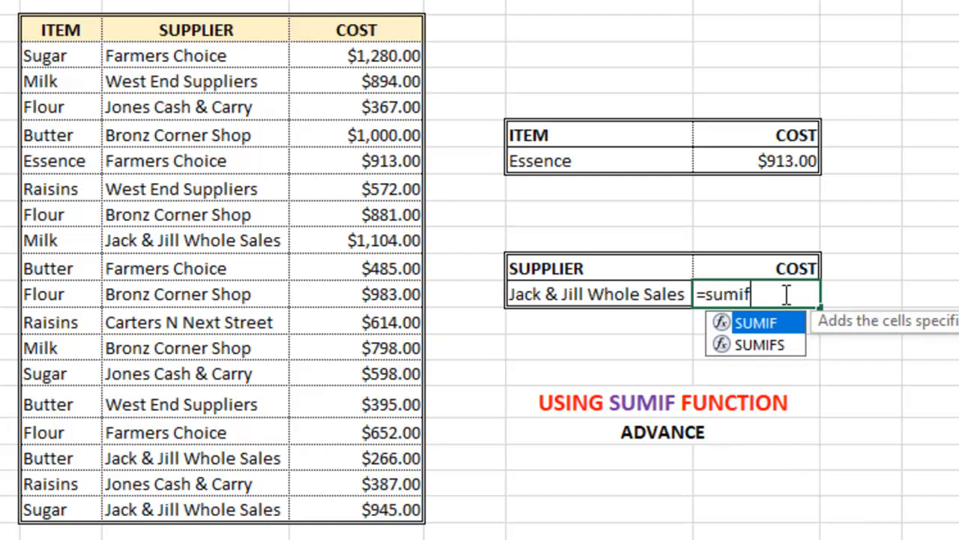
pyautogui.write('(')
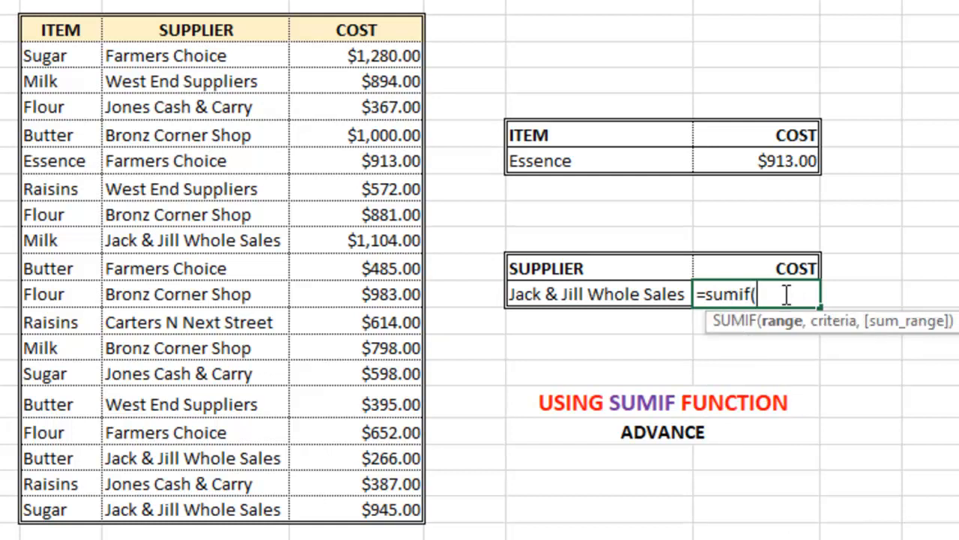
pyautogui.click(150, 60)
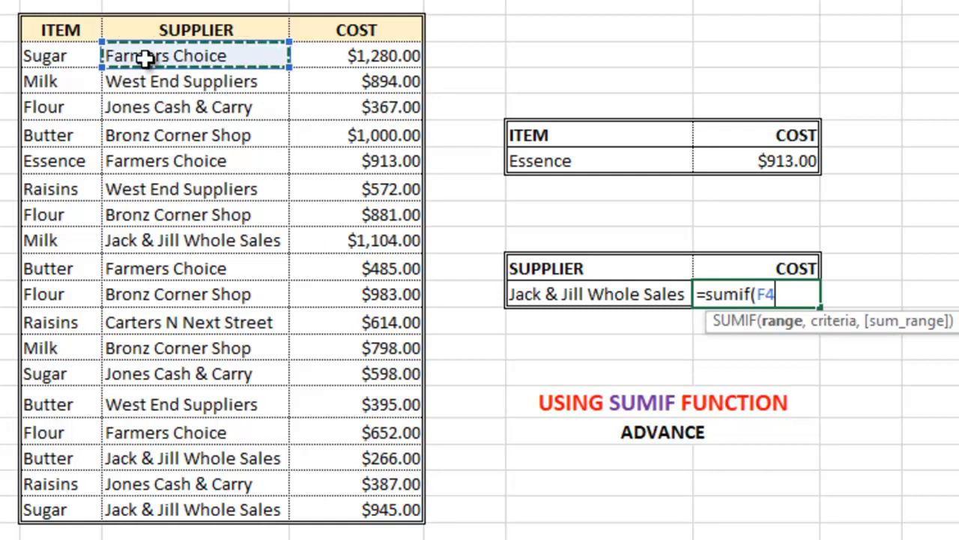
pyautogui.moveTo(238, 51); pyautogui.dragTo(372, 509)
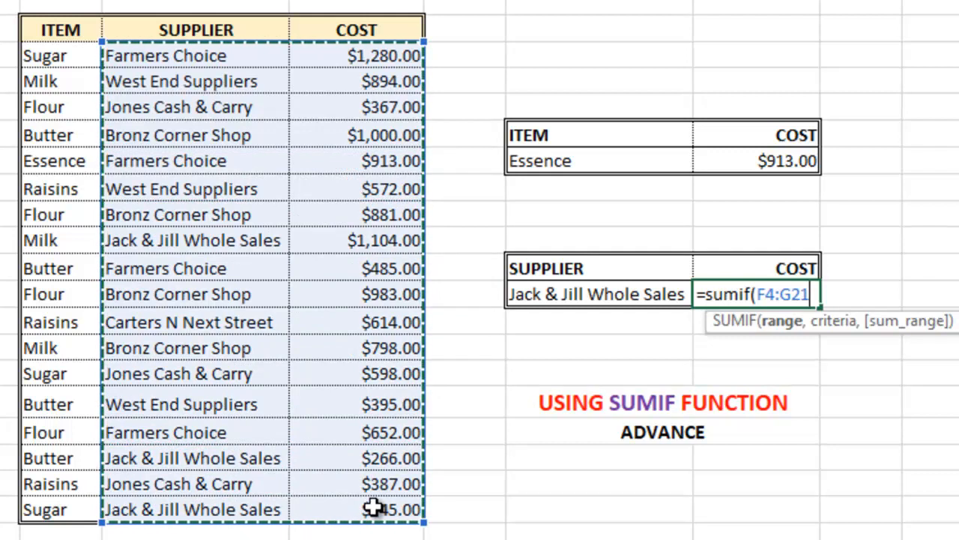
# Complete =SUMIF(F4:G21,I13,G4:G21), totalling $2,315.00.
pyautogui.write(',')
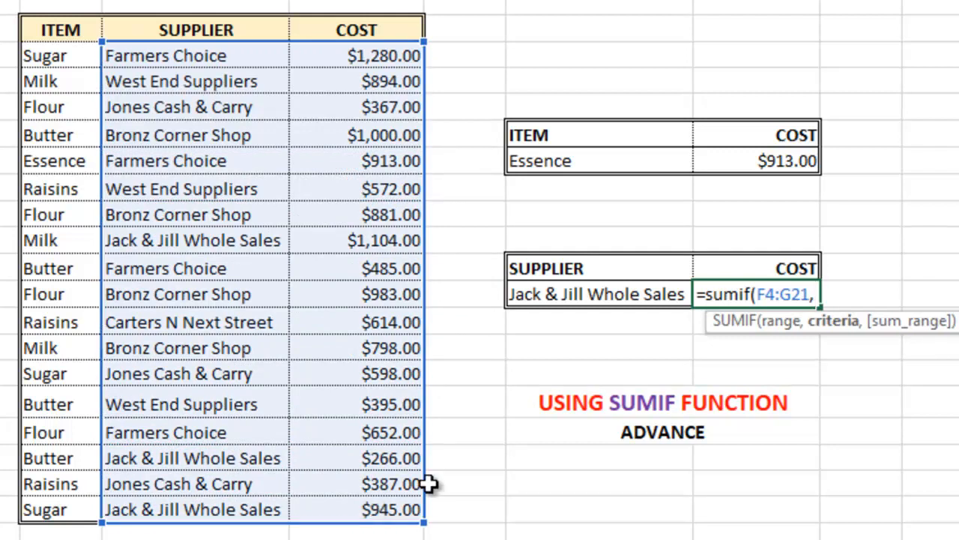
pyautogui.click(592, 294)
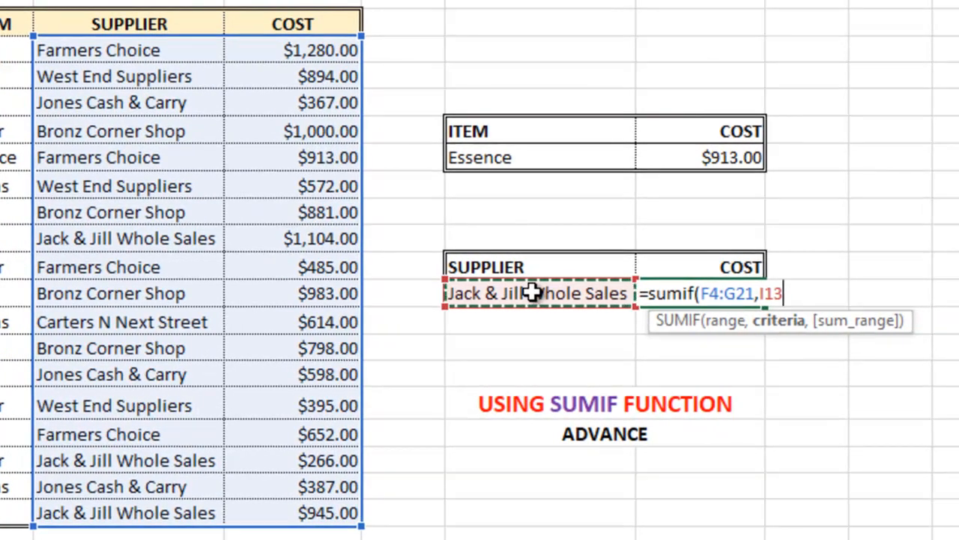
pyautogui.write(',')
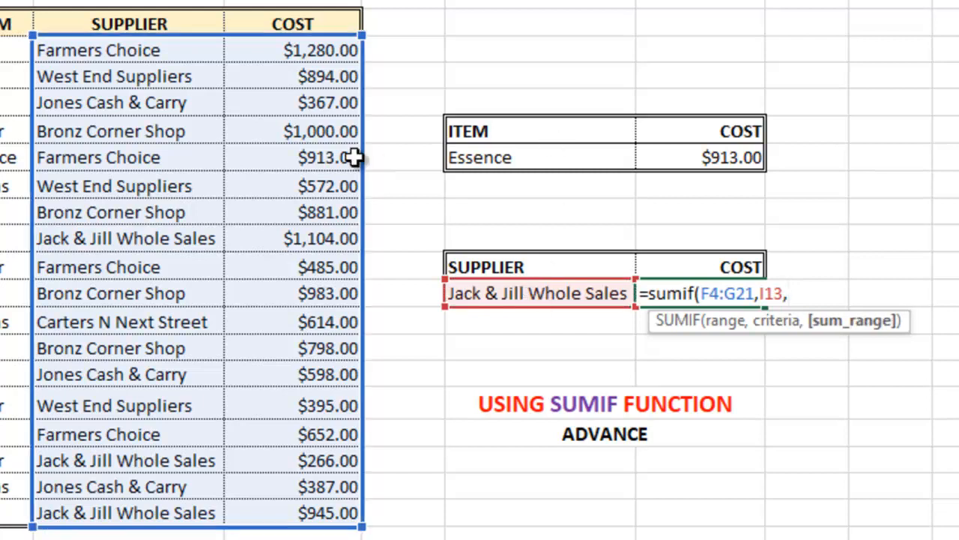
pyautogui.click(294, 50)
pyautogui.moveTo(294, 50); pyautogui.dragTo(299, 512)
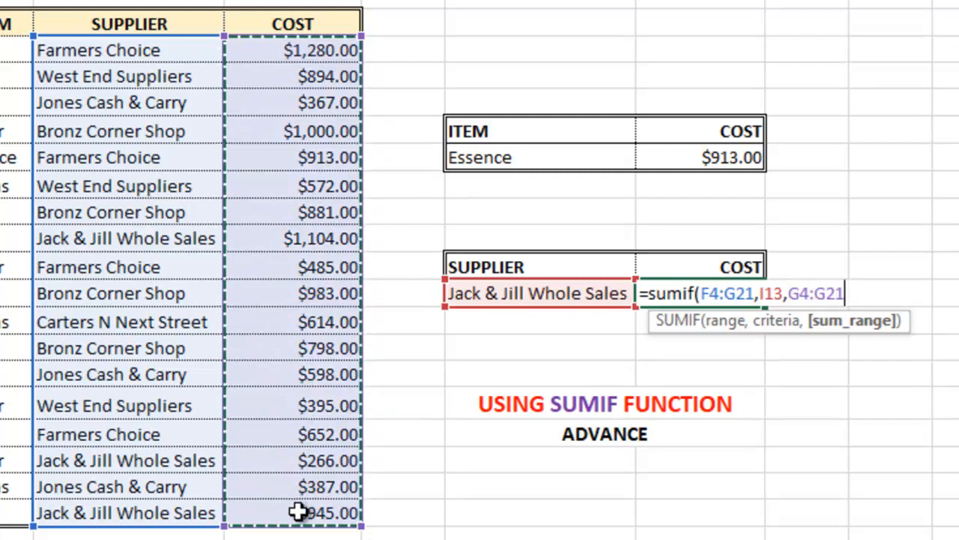
pyautogui.write(')')
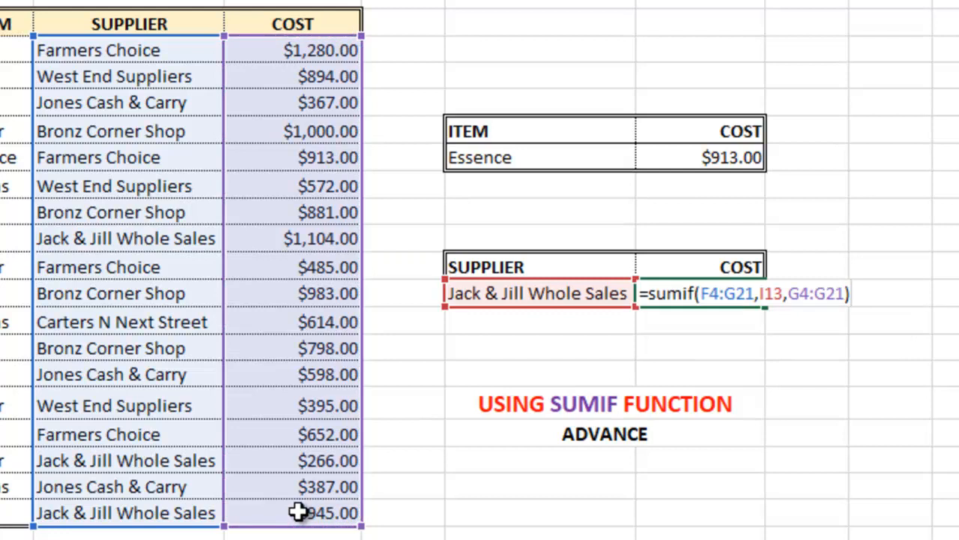
pyautogui.press('Return')
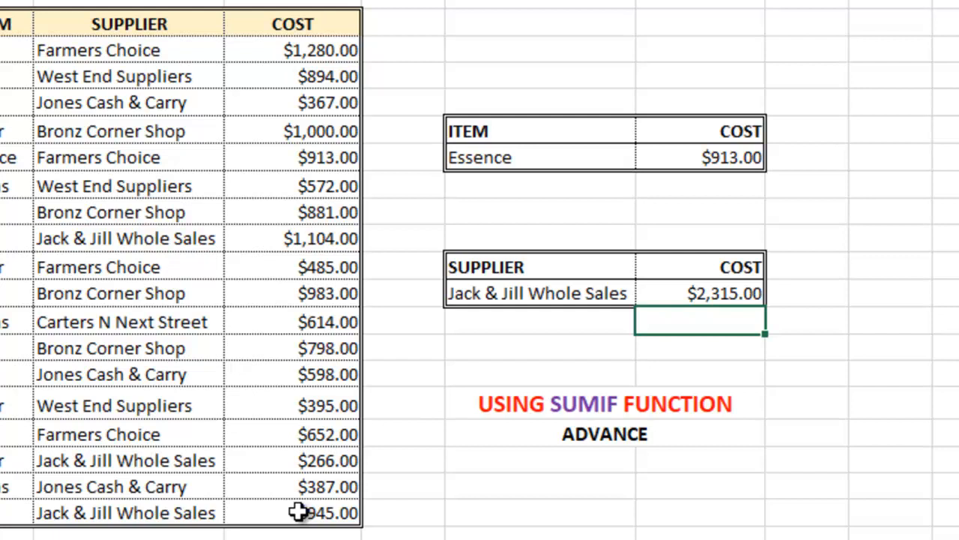
# Try Jones Cash & Carry as supplier, then set the item to Flour and supplier to West End Suppliers.
pyautogui.click(553, 293)
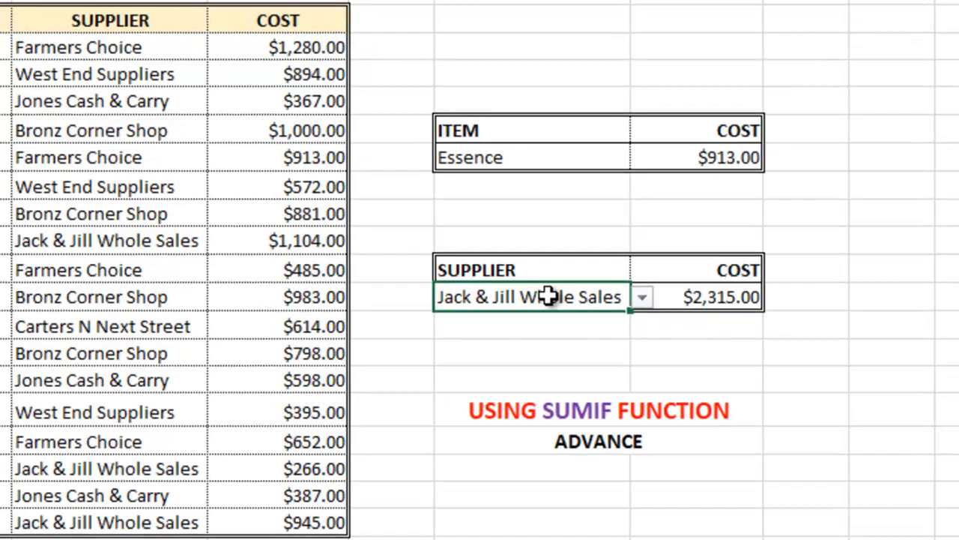
pyautogui.click(642, 297)
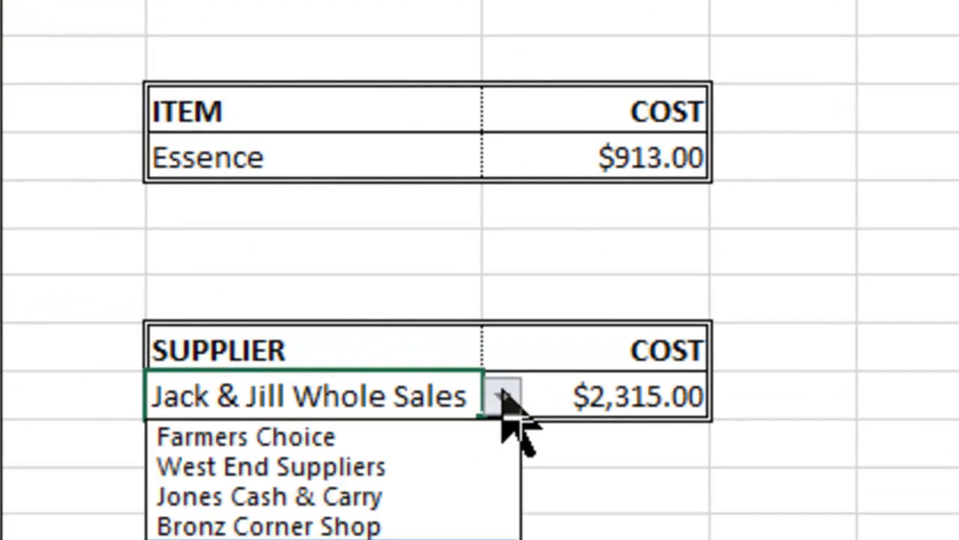
pyautogui.click(404, 495)
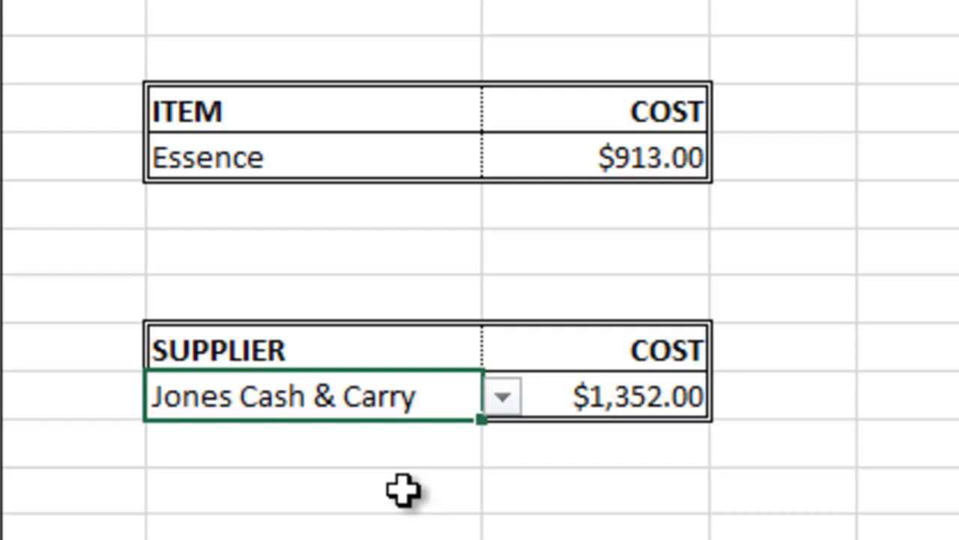
pyautogui.click(347, 160)
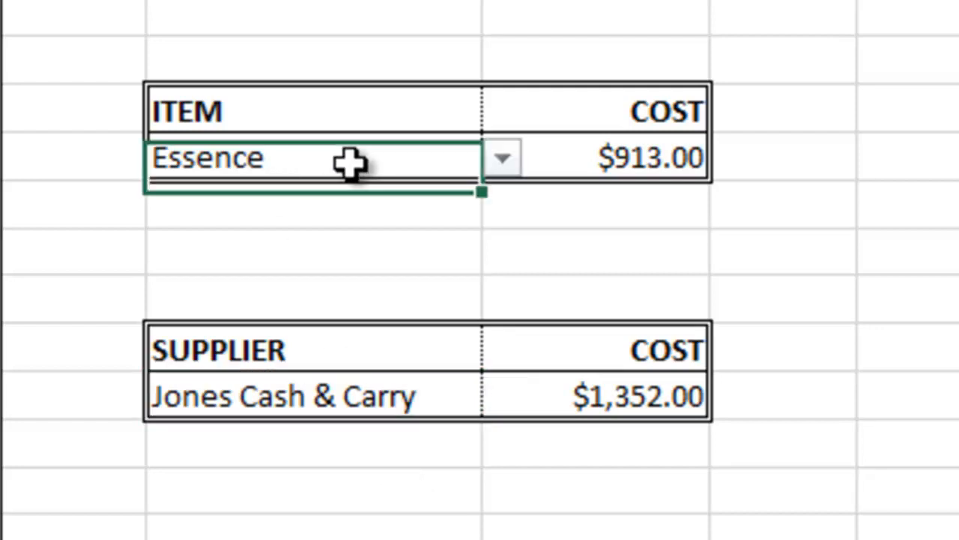
pyautogui.click(503, 159)
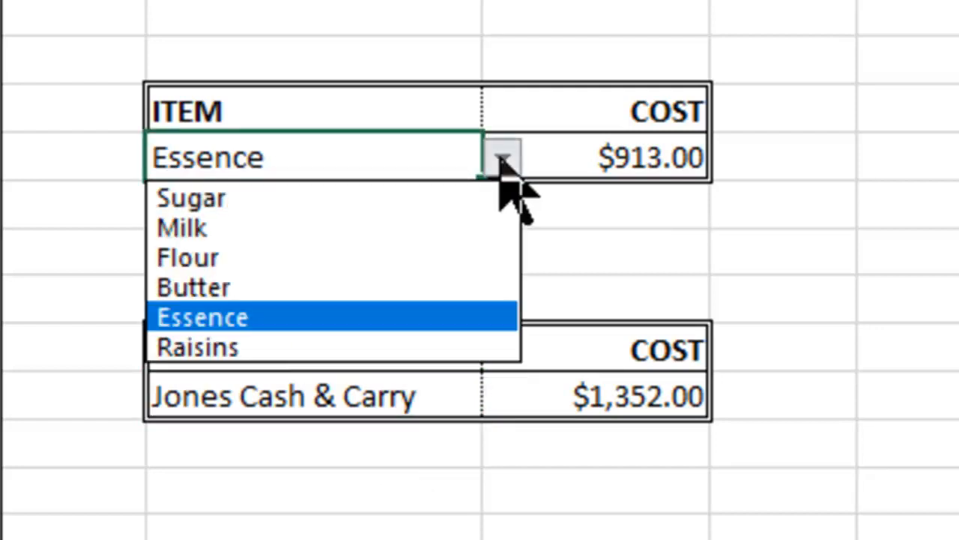
pyautogui.click(388, 262)
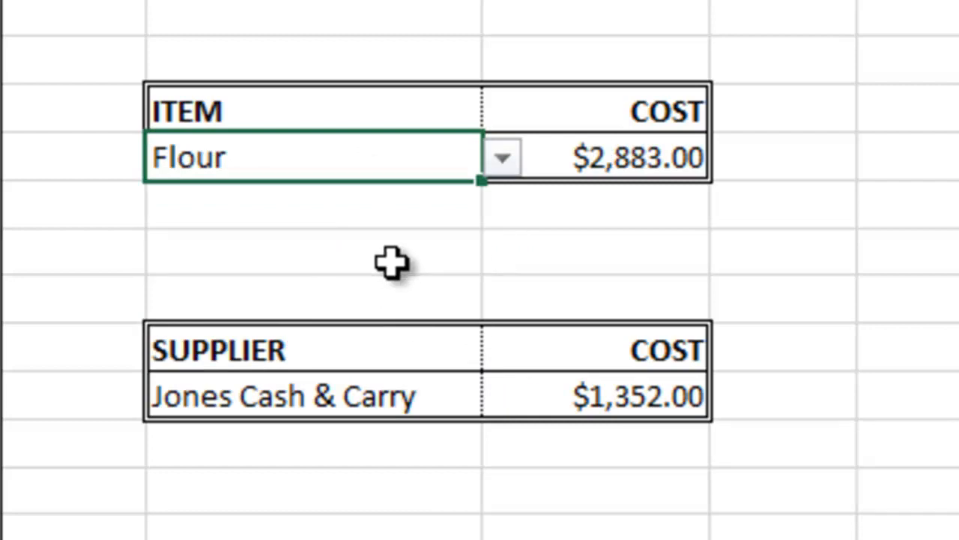
pyautogui.click(398, 395)
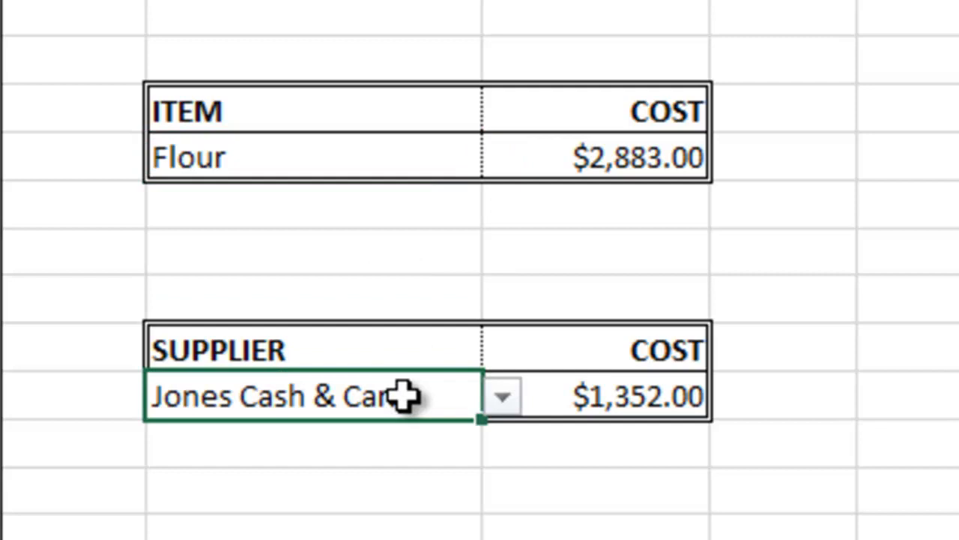
pyautogui.click(502, 396)
pyautogui.click(422, 466)
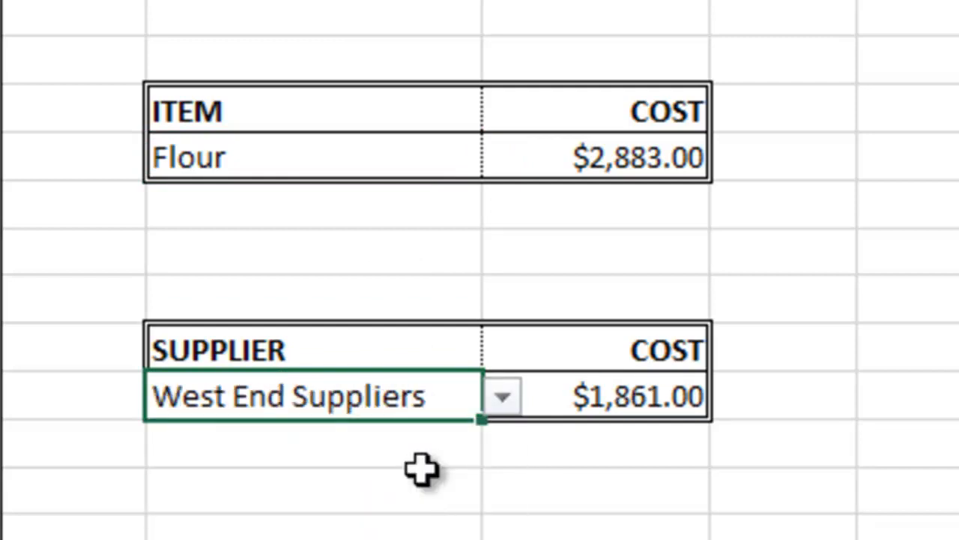